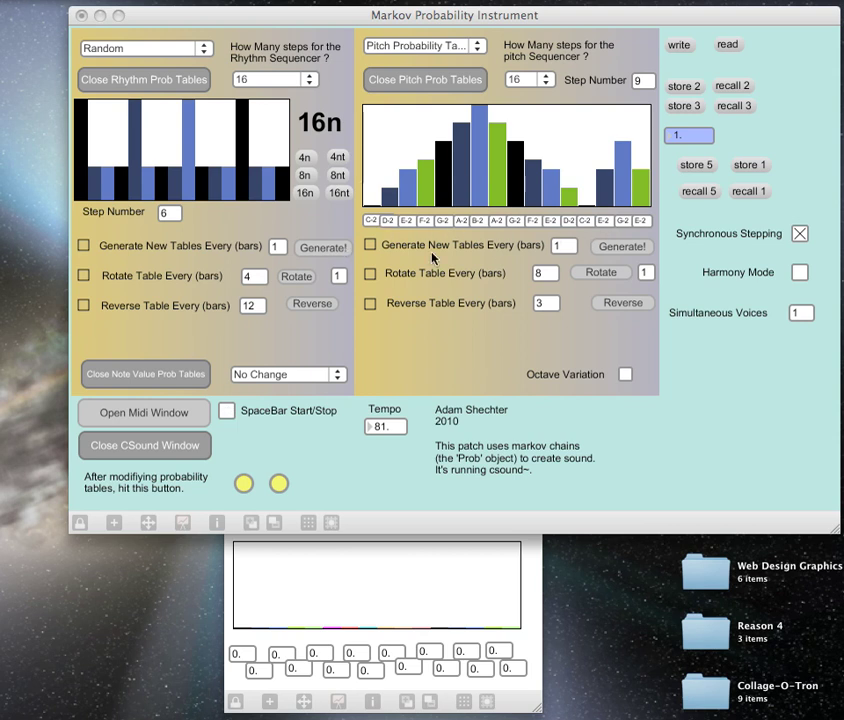
# Play and stop the sequencer from the transport, then silence two steps of the rhythm table.
pyautogui.click(227, 411)
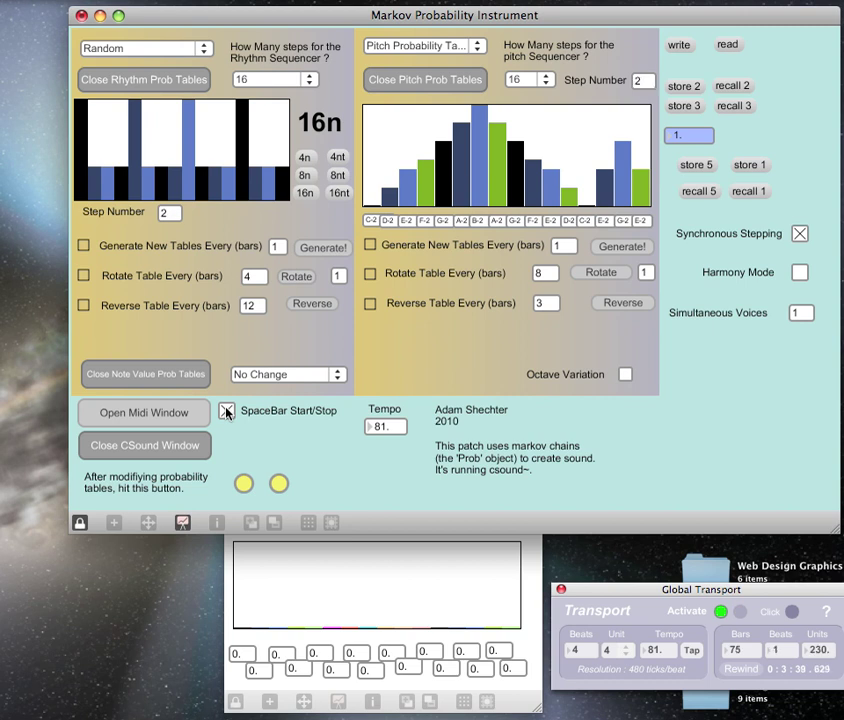
pyautogui.click(227, 411)
pyautogui.click(126, 192)
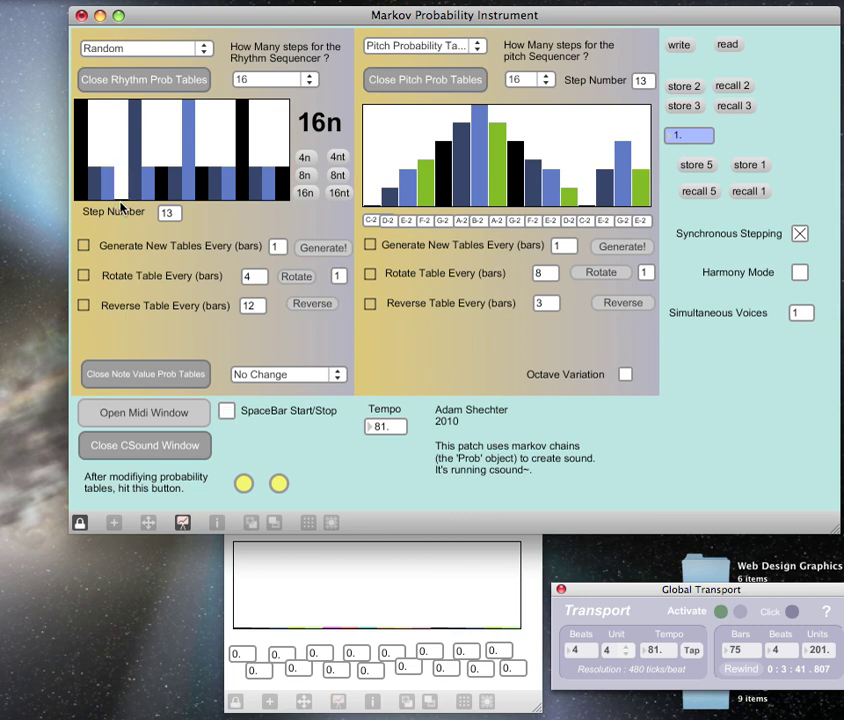
pyautogui.click(229, 200)
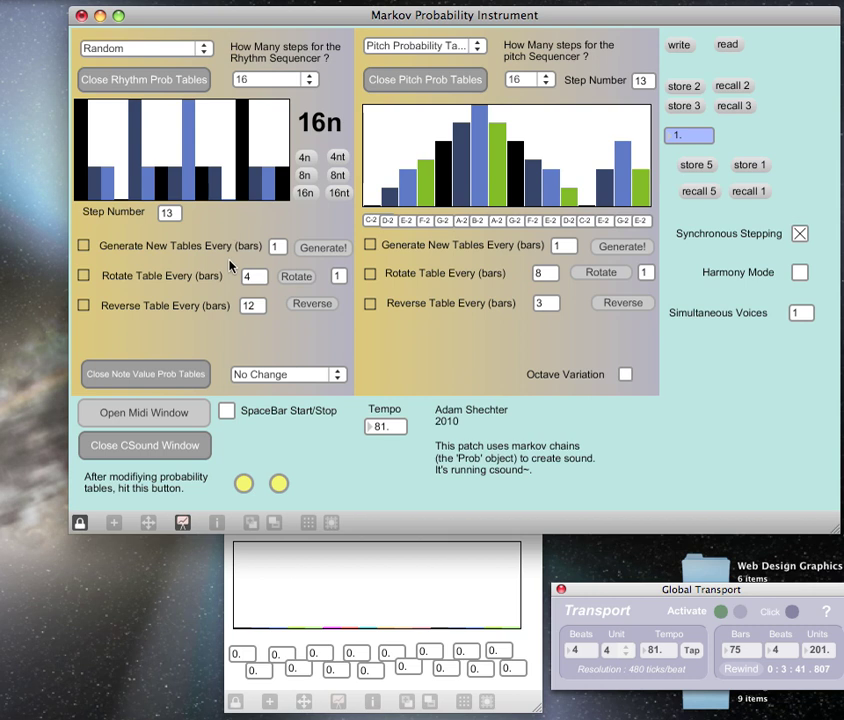
# Replay the pattern, turn off Synchronous Stepping, then play and stop it again.
pyautogui.click(227, 414)
pyautogui.click(227, 414)
pyautogui.click(803, 235)
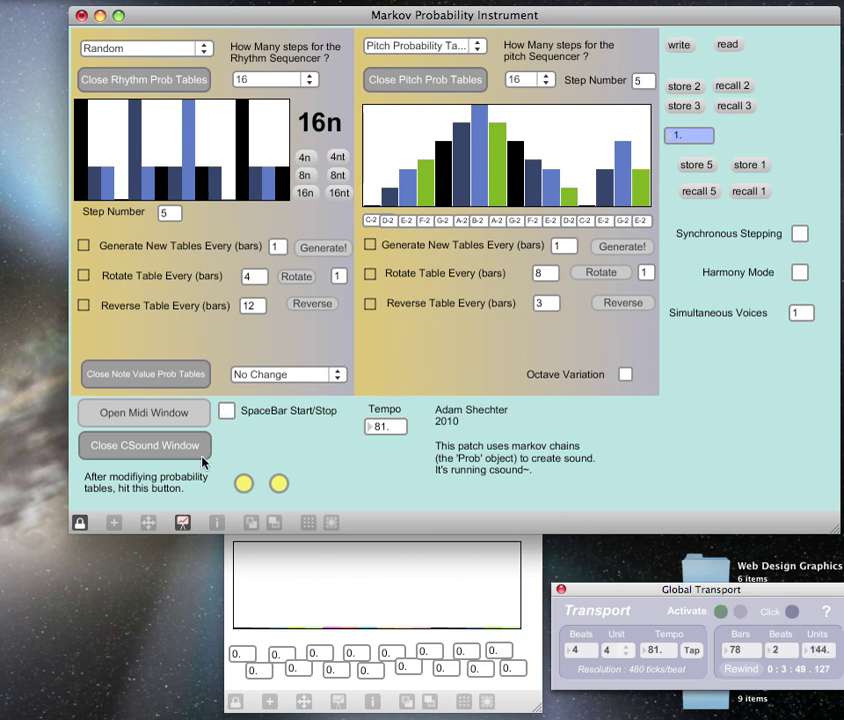
pyautogui.click(226, 411)
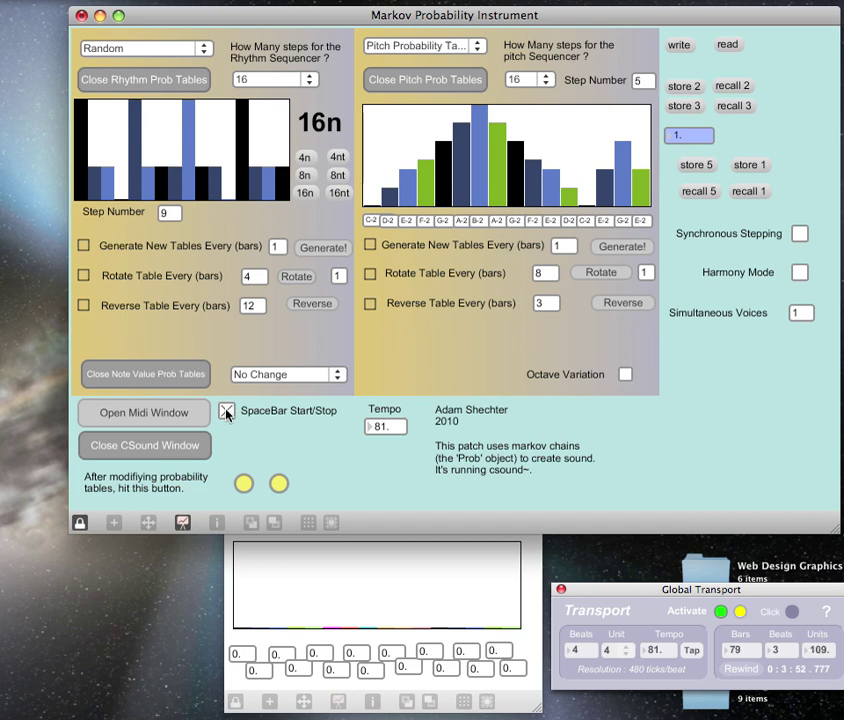
pyautogui.click(226, 411)
# Set pitch generation to Random and generate the pitch table twice.
pyautogui.click(472, 47)
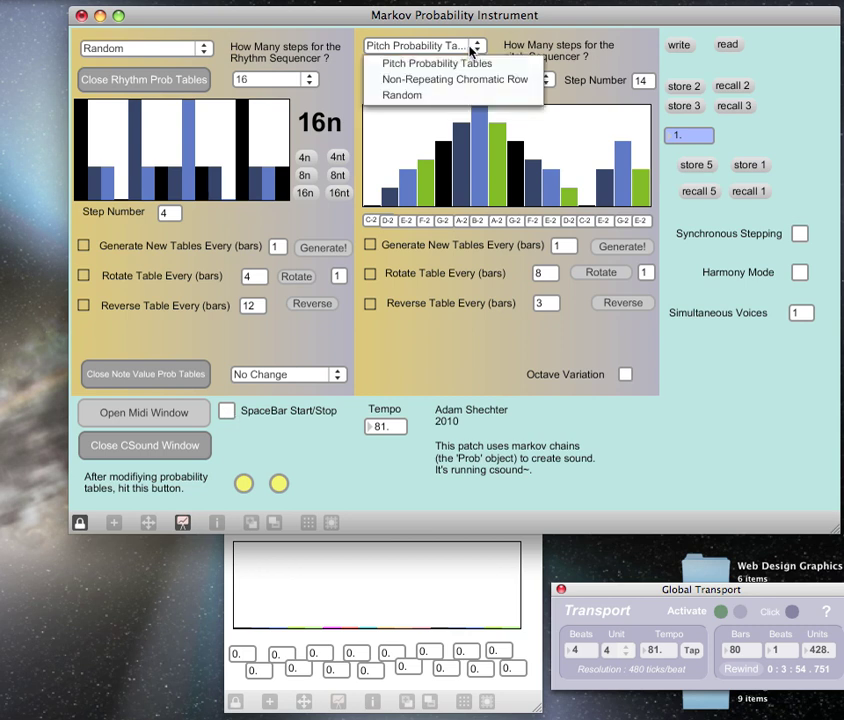
pyautogui.click(480, 96)
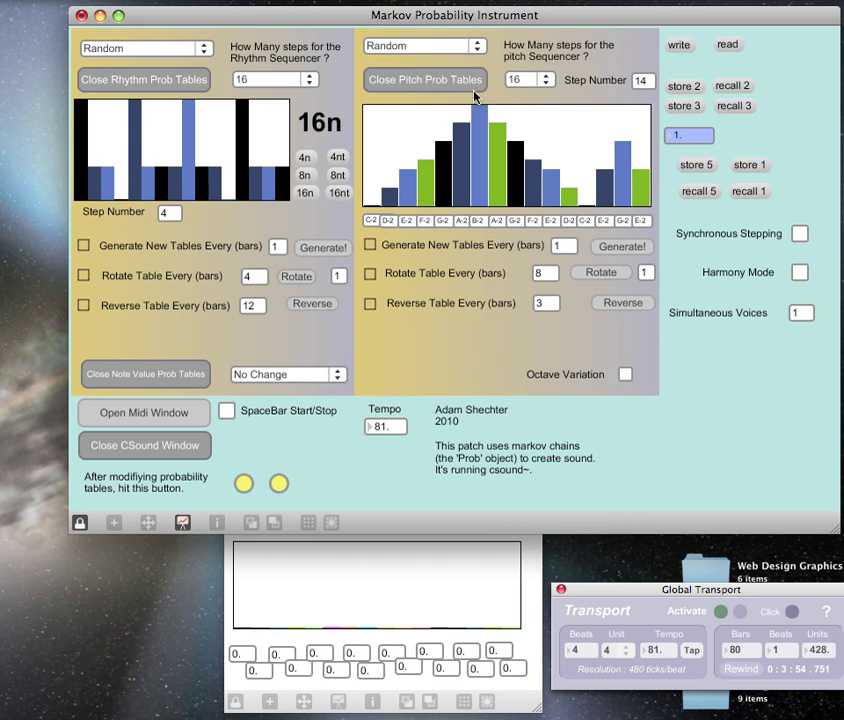
pyautogui.click(615, 247)
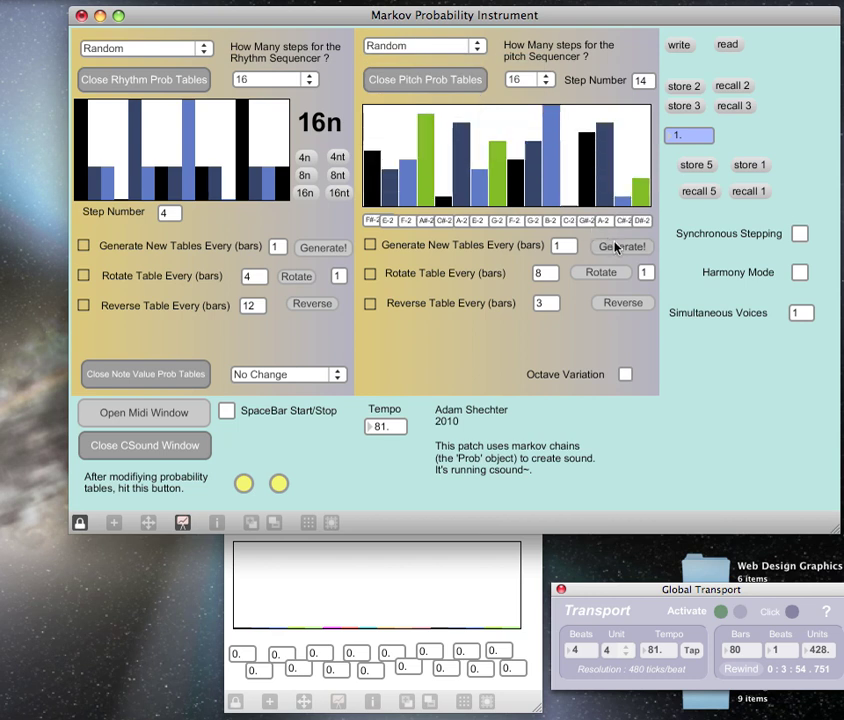
pyautogui.click(615, 247)
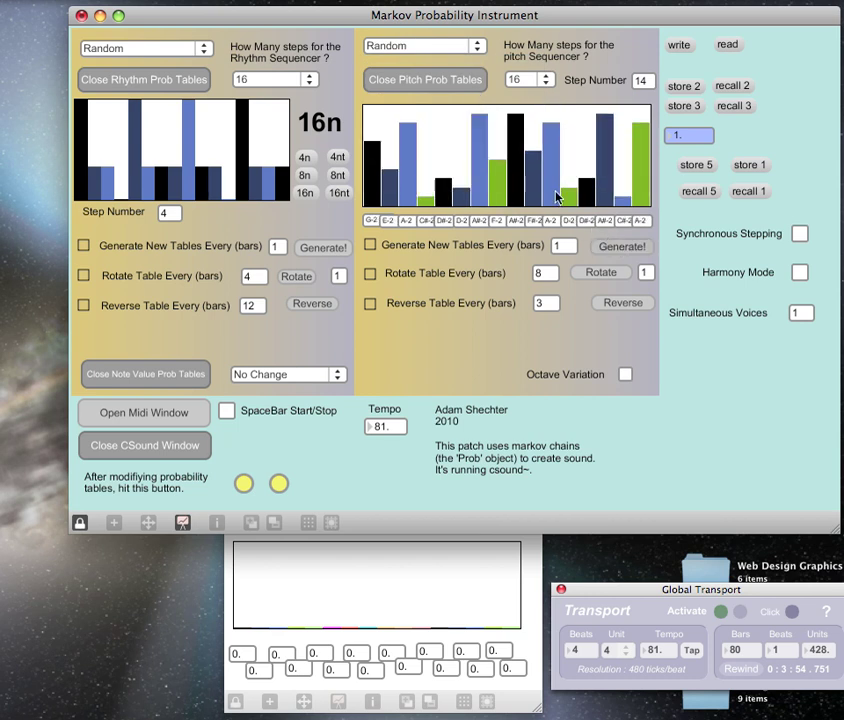
# Switch pitch generation to Non-Repeating Chromatic Row and generate two new rows.
pyautogui.click(432, 46)
pyautogui.click(445, 79)
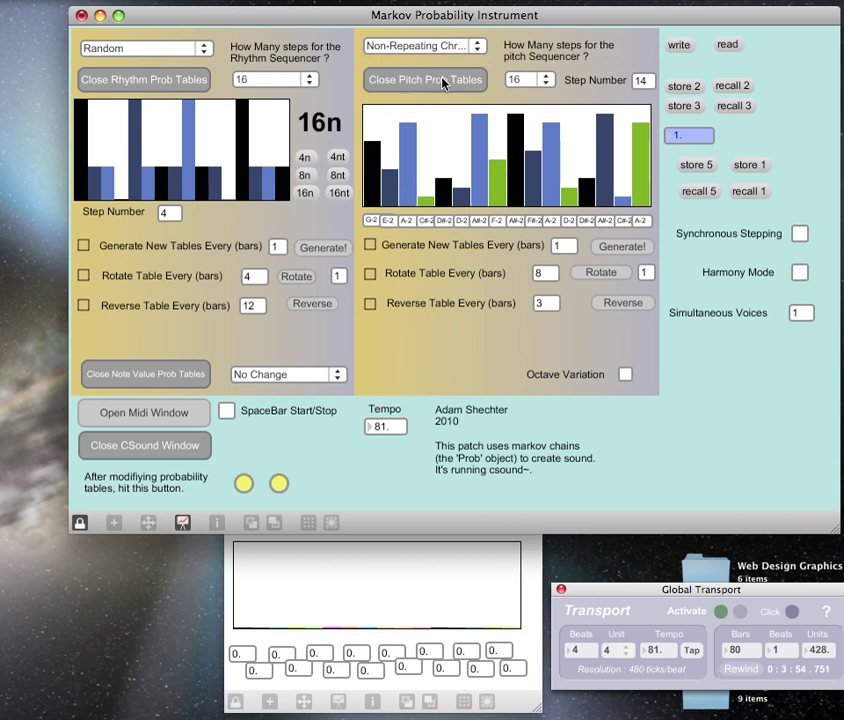
pyautogui.click(615, 250)
pyautogui.click(615, 249)
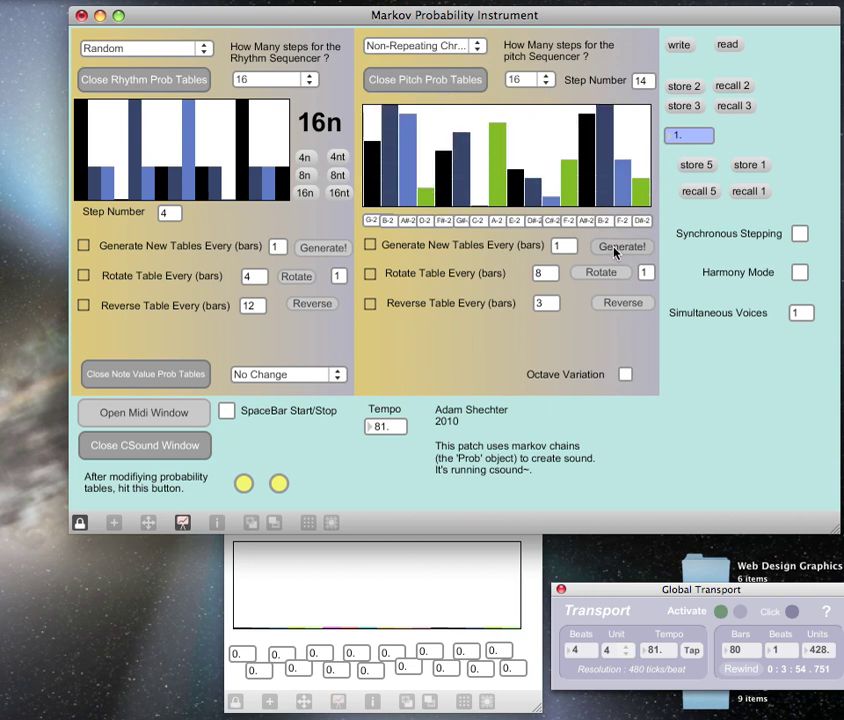
# Set pitch generation back to Pitch Probability Tables and bring up the PitchTables window.
pyautogui.click(437, 44)
pyautogui.click(437, 43)
pyautogui.click(424, 45)
pyautogui.click(428, 62)
pyautogui.click(428, 82)
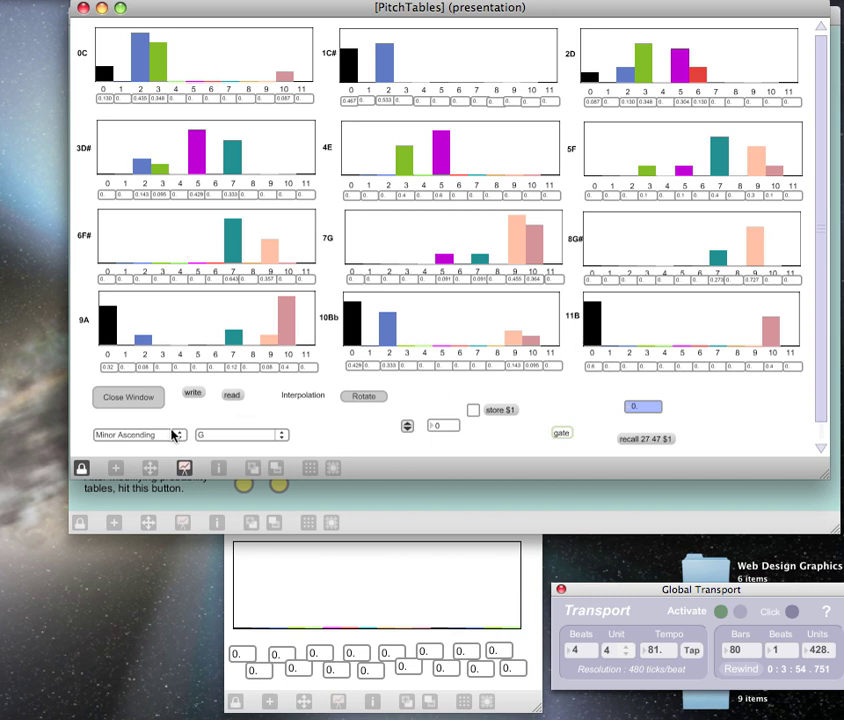
# Keep the key at G and load the Minor Neutral scale into the pitch tables.
pyautogui.click(218, 439)
pyautogui.click(218, 439)
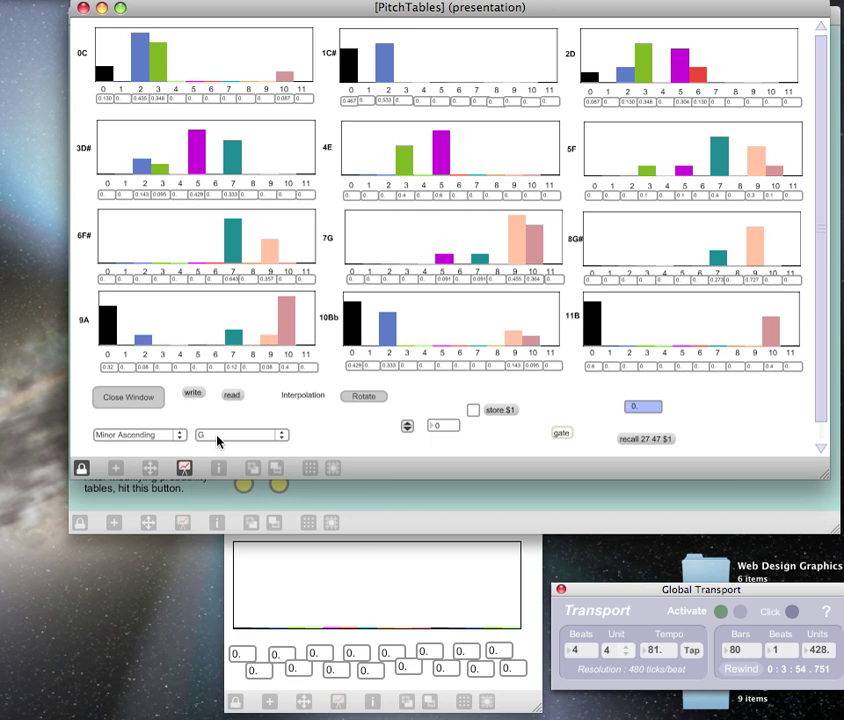
pyautogui.click(166, 437)
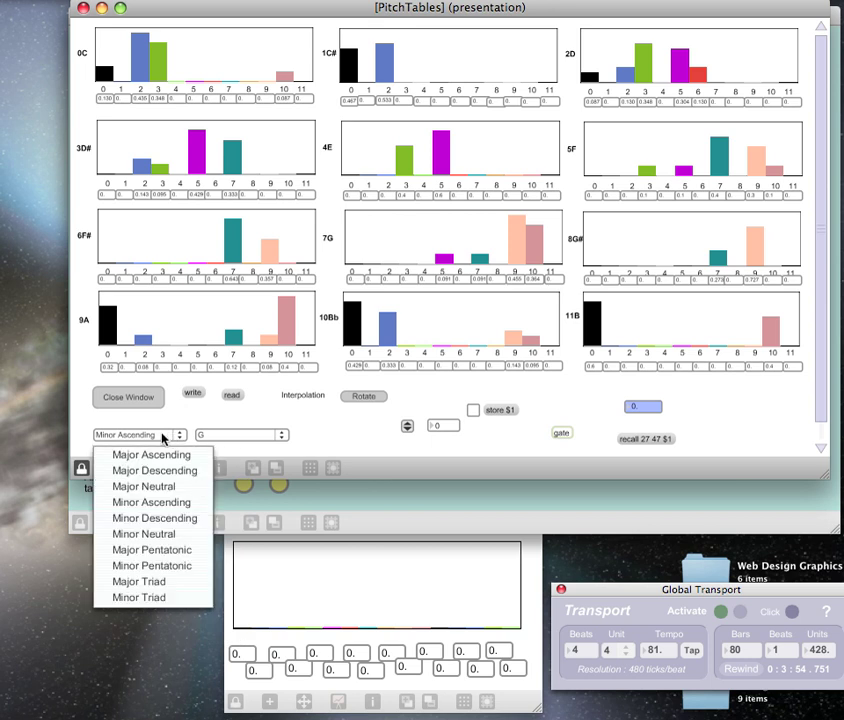
pyautogui.click(160, 534)
# Try key Eb, return to G, reset interpolation to 0, and reapply Minor Neutral.
pyautogui.click(218, 439)
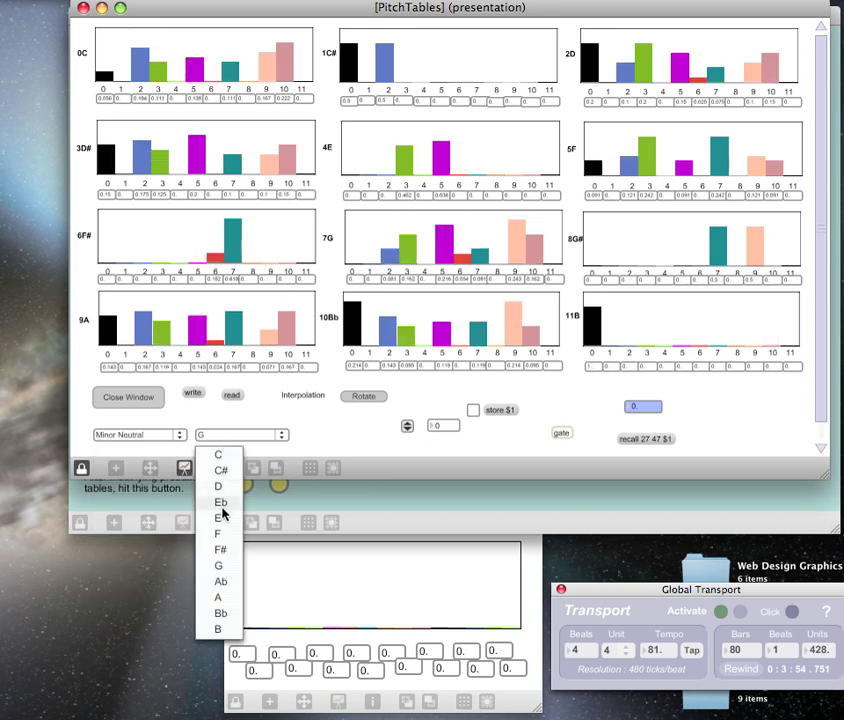
pyautogui.click(220, 502)
pyautogui.click(218, 440)
pyautogui.click(218, 565)
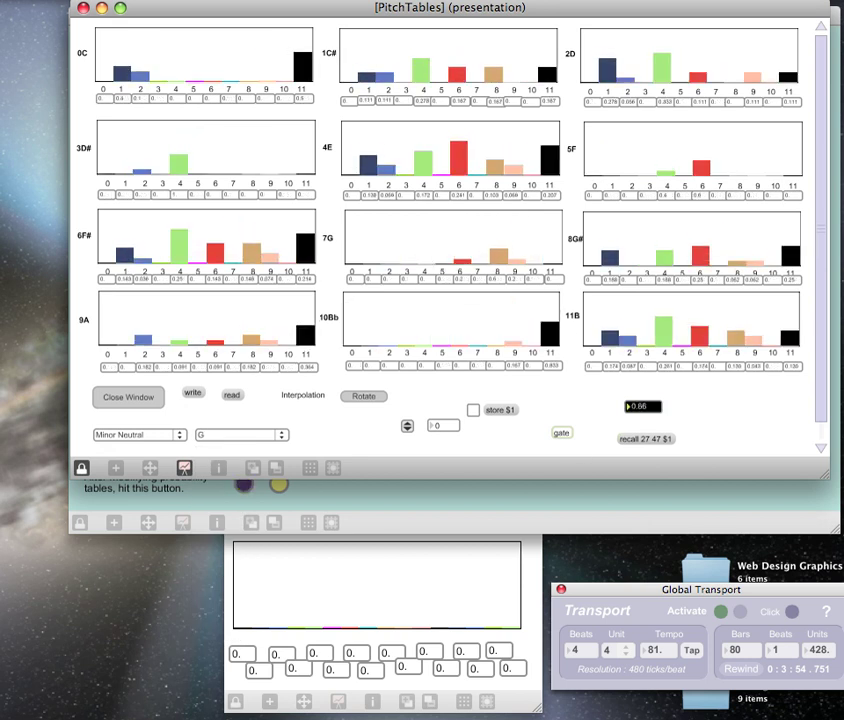
pyautogui.click(645, 406)
pyautogui.click(156, 437)
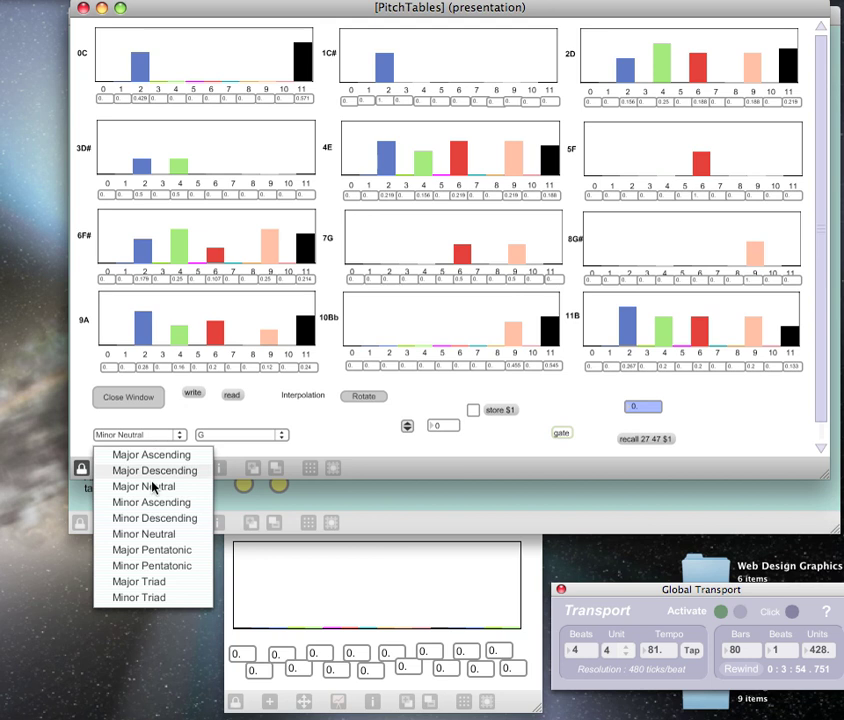
pyautogui.click(162, 535)
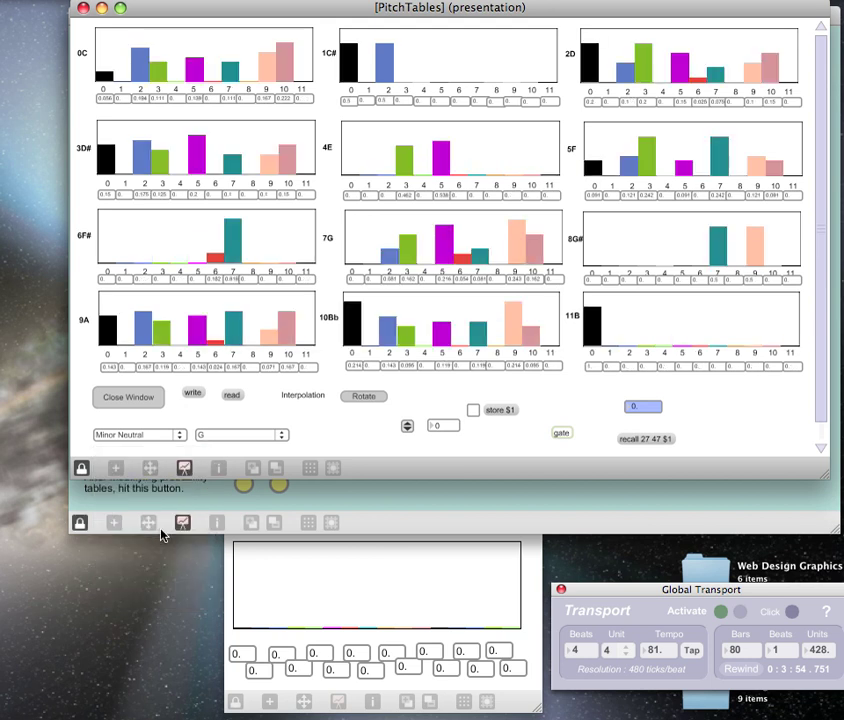
# Close the pitch tables, set rhythm to Markov Probability Tables, and apply the Extremes preset.
pyautogui.click(136, 397)
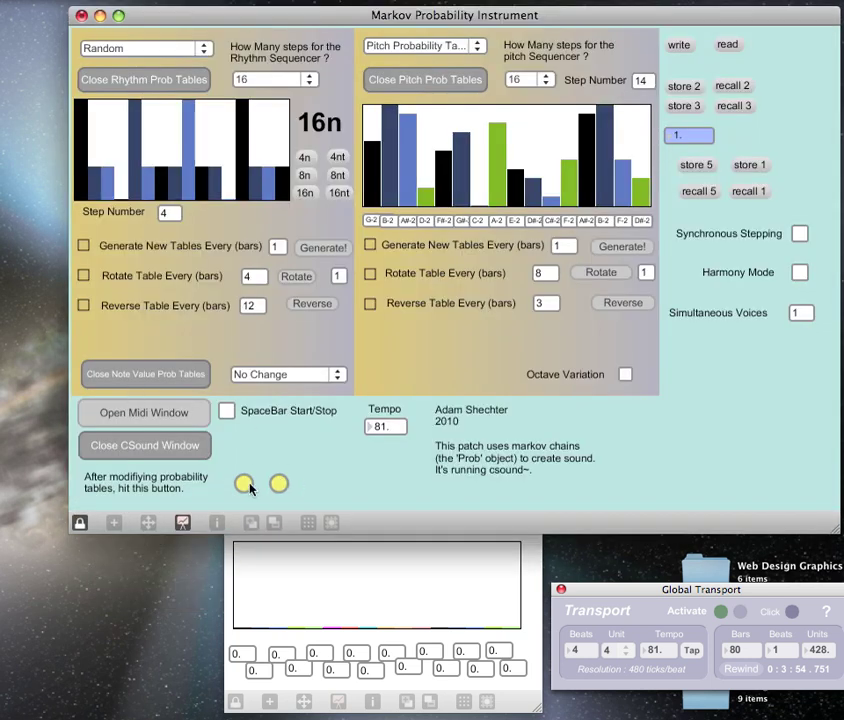
pyautogui.click(200, 52)
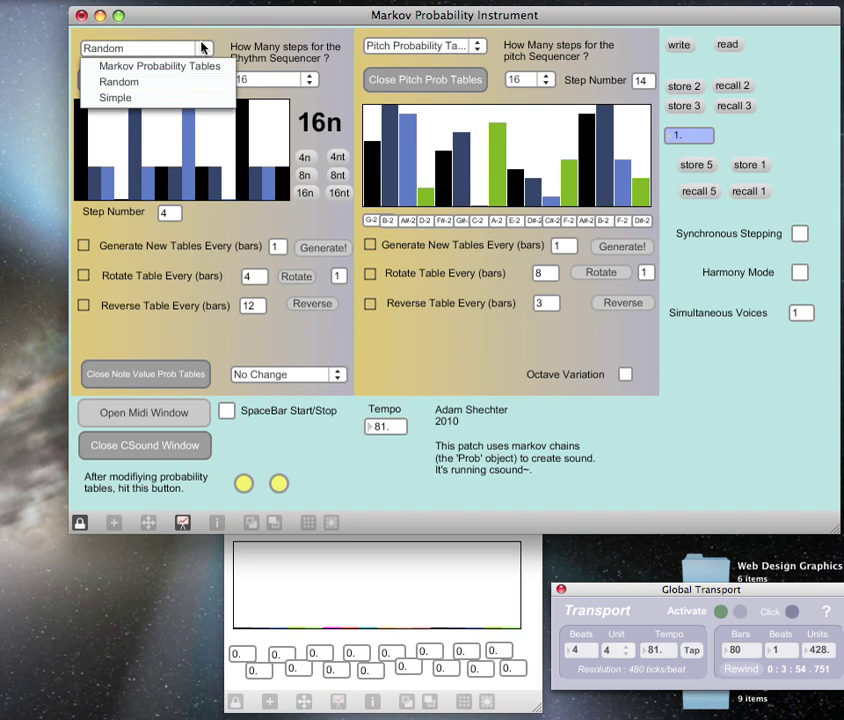
pyautogui.click(135, 66)
pyautogui.click(130, 85)
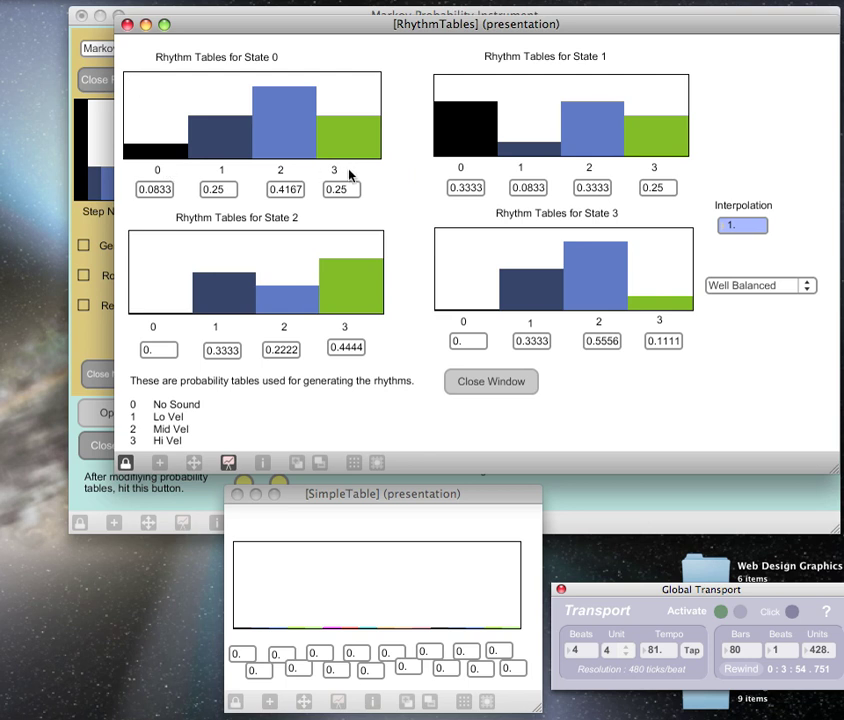
pyautogui.click(745, 285)
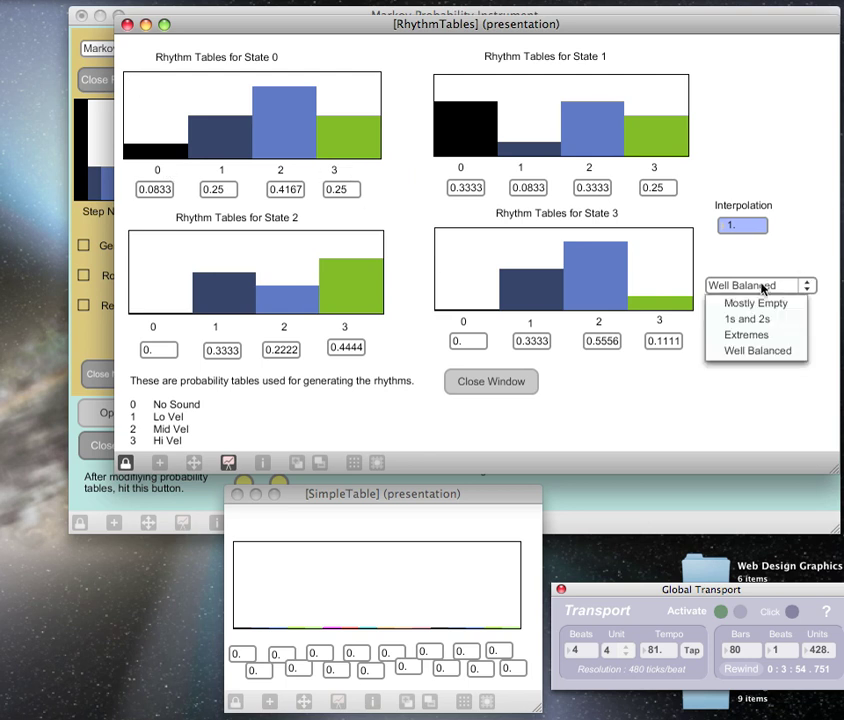
pyautogui.click(737, 336)
# Close the rhythm tables and regenerate the rhythm pattern from the Extremes preset.
pyautogui.click(458, 385)
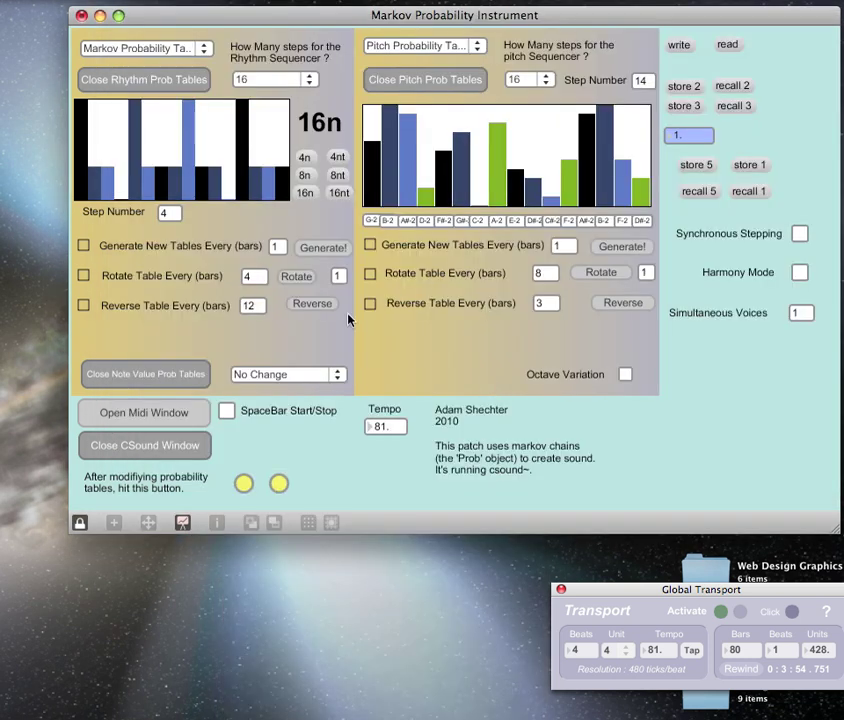
pyautogui.click(322, 247)
pyautogui.click(322, 247)
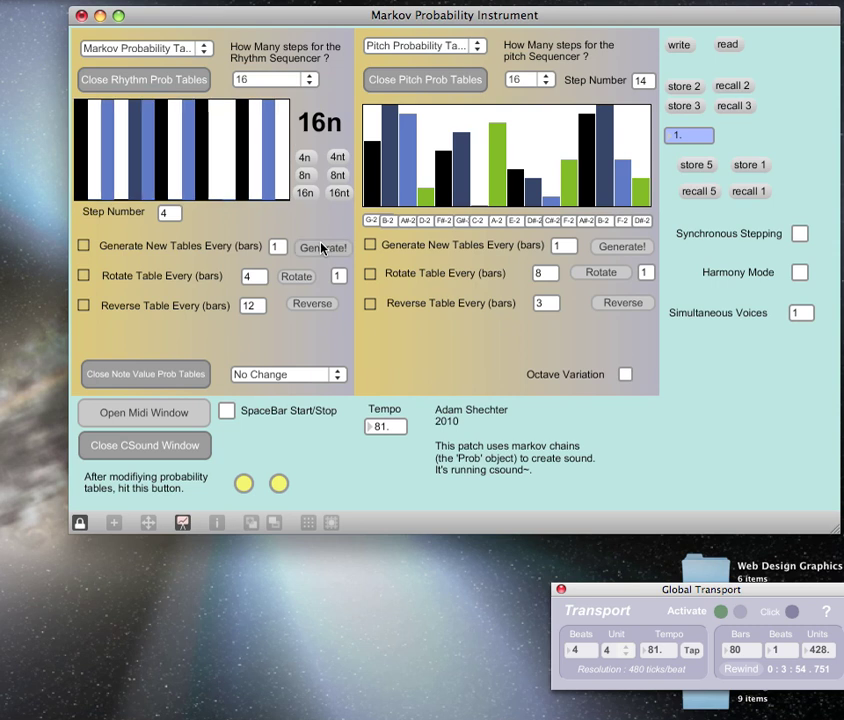
pyautogui.click(322, 247)
# Apply the Well Balanced rhythm preset, close the tables, and generate two new rhythm patterns.
pyautogui.click(166, 80)
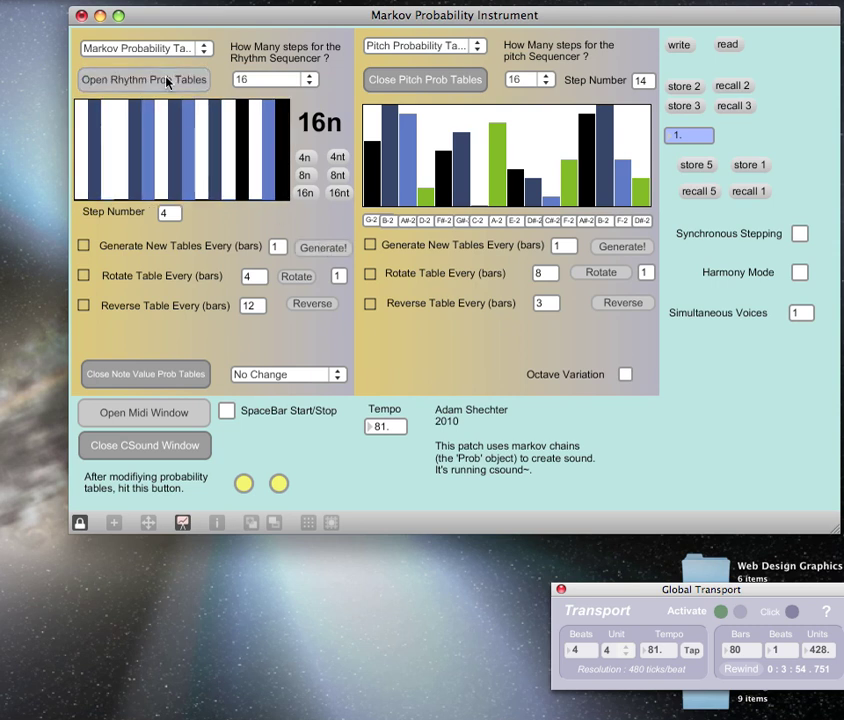
pyautogui.click(166, 80)
pyautogui.click(765, 298)
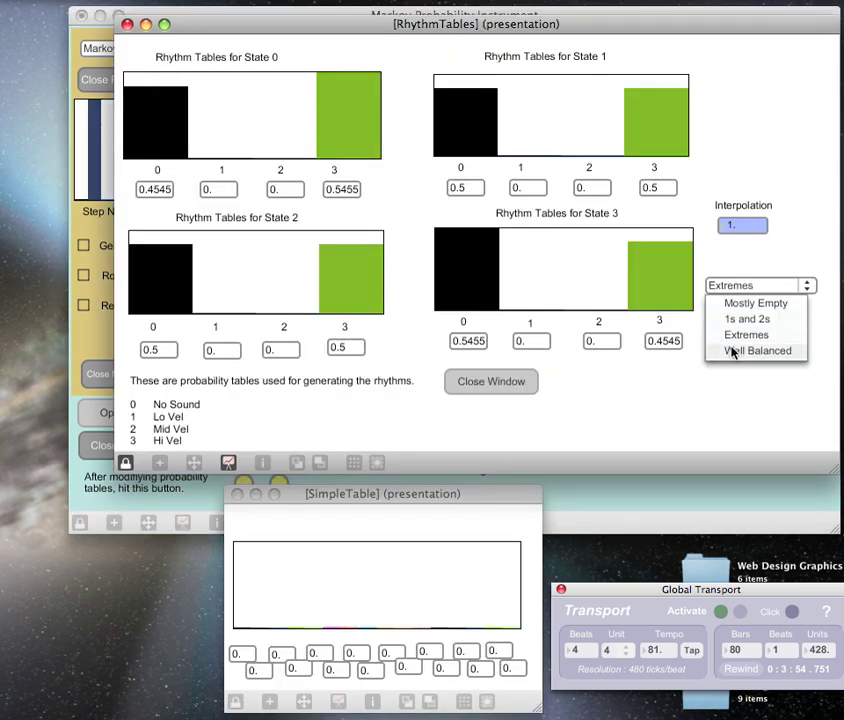
pyautogui.click(731, 349)
pyautogui.click(510, 385)
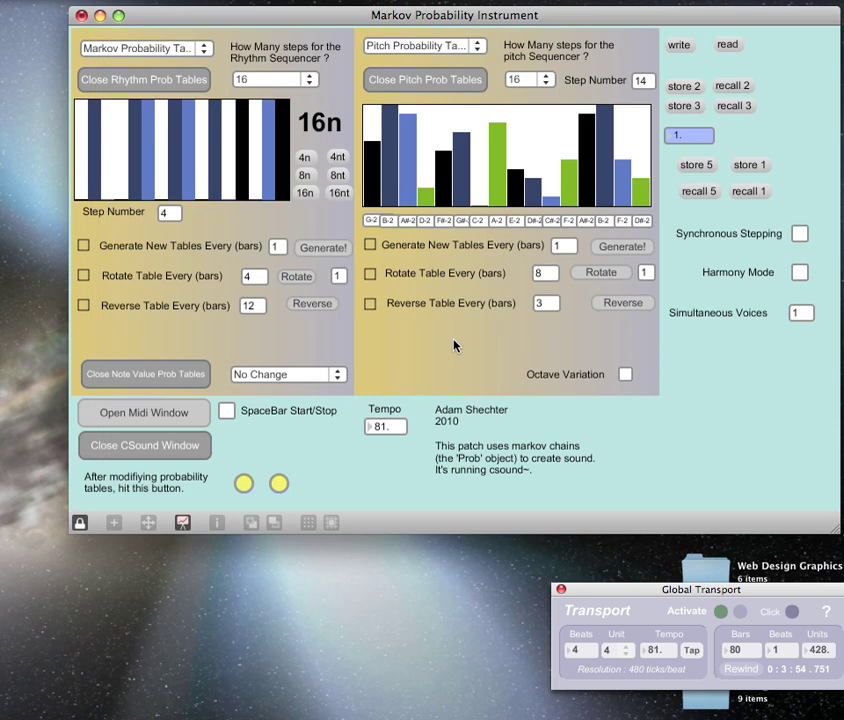
pyautogui.click(323, 250)
pyautogui.click(323, 250)
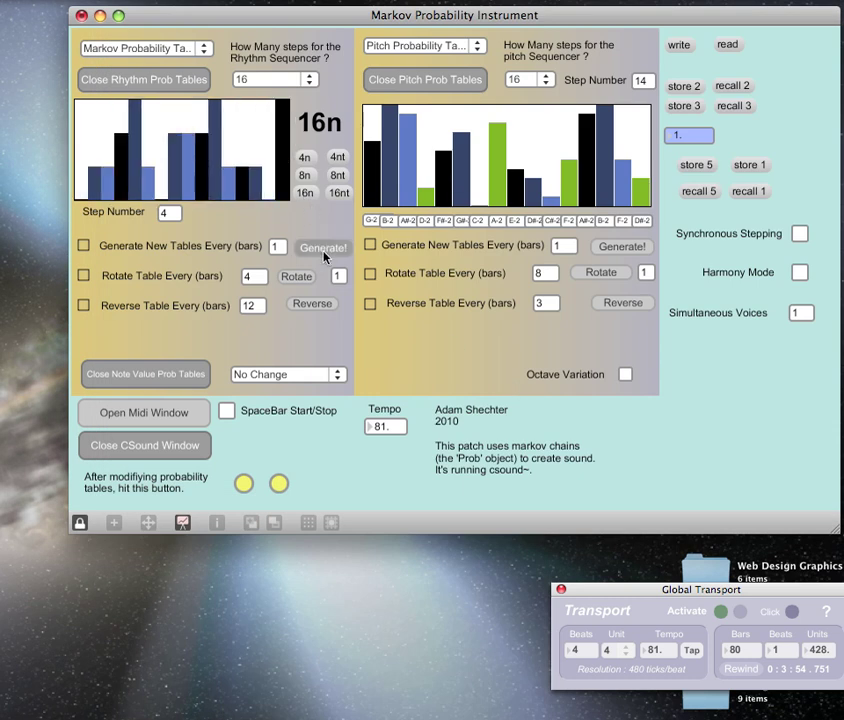
# Switch rhythm generation to Random and generate four random rhythm patterns.
pyautogui.click(323, 250)
pyautogui.click(175, 56)
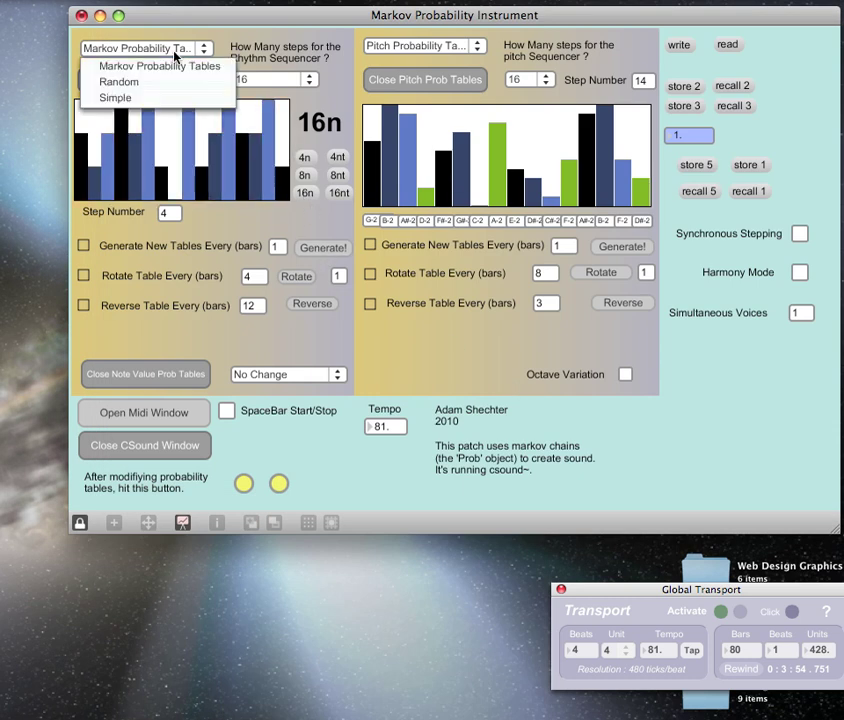
pyautogui.click(108, 79)
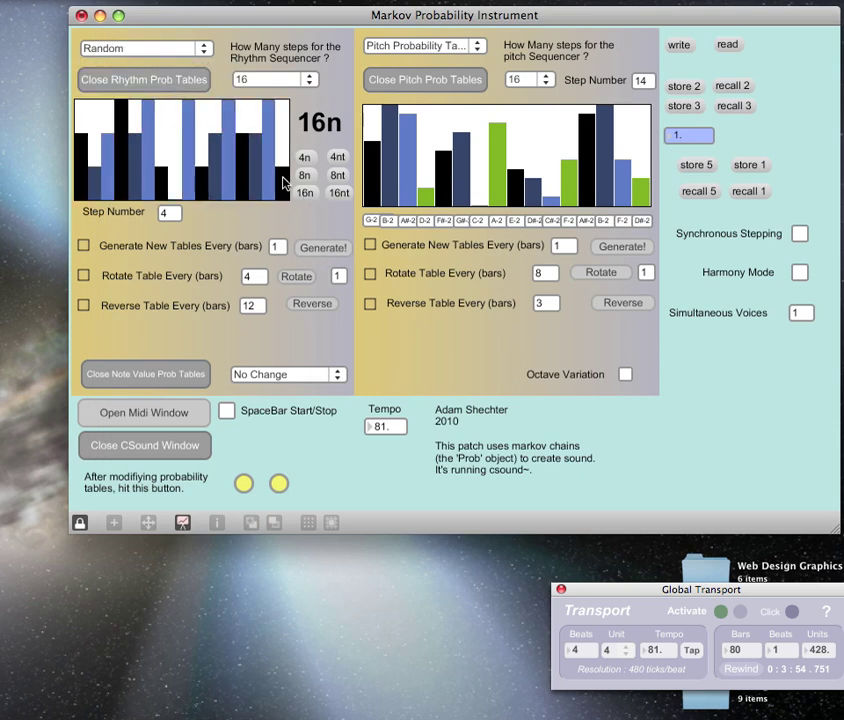
pyautogui.click(316, 250)
pyautogui.click(316, 250)
pyautogui.click(316, 250)
pyautogui.click(316, 250)
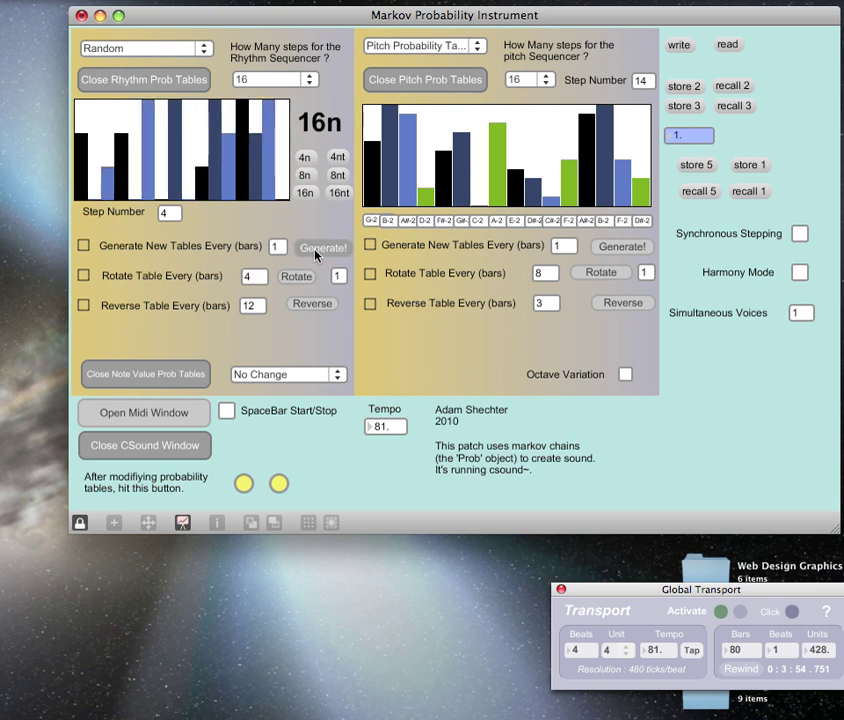
# Switch rhythm generation to Simple, check the SimpleTable values, and generate a Simple pattern.
pyautogui.click(150, 47)
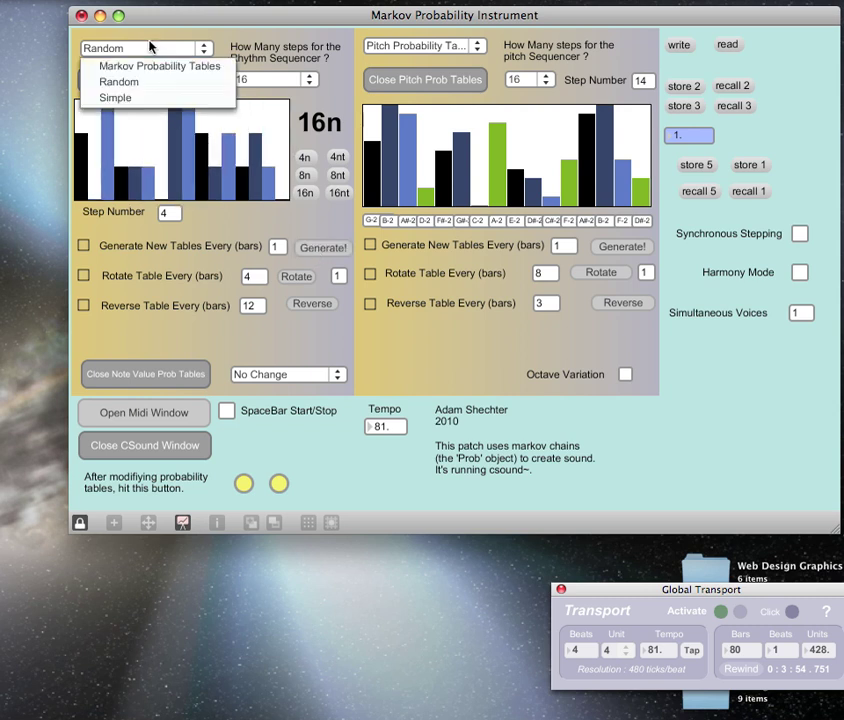
pyautogui.click(147, 100)
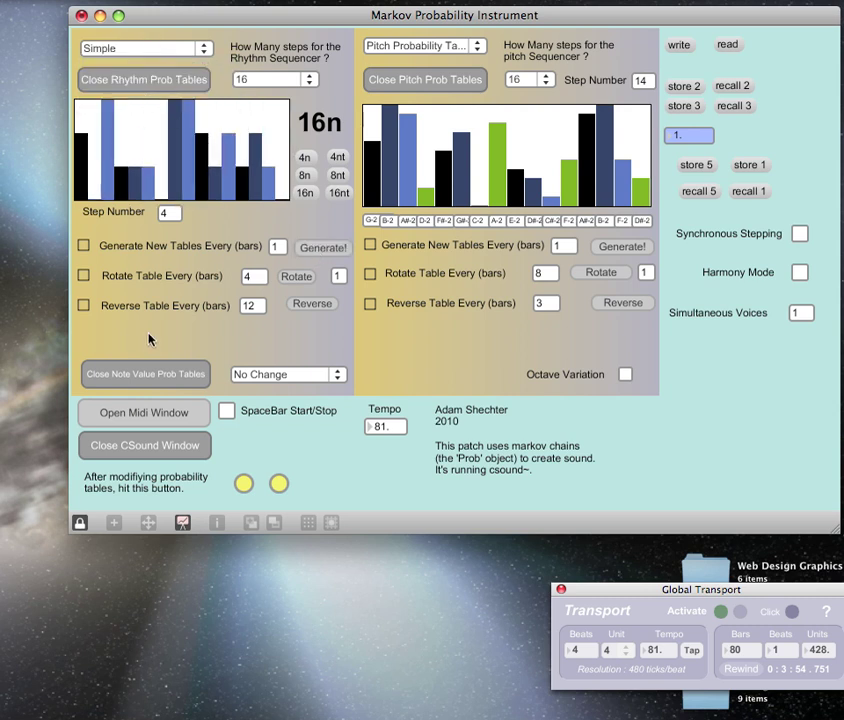
pyautogui.click(112, 86)
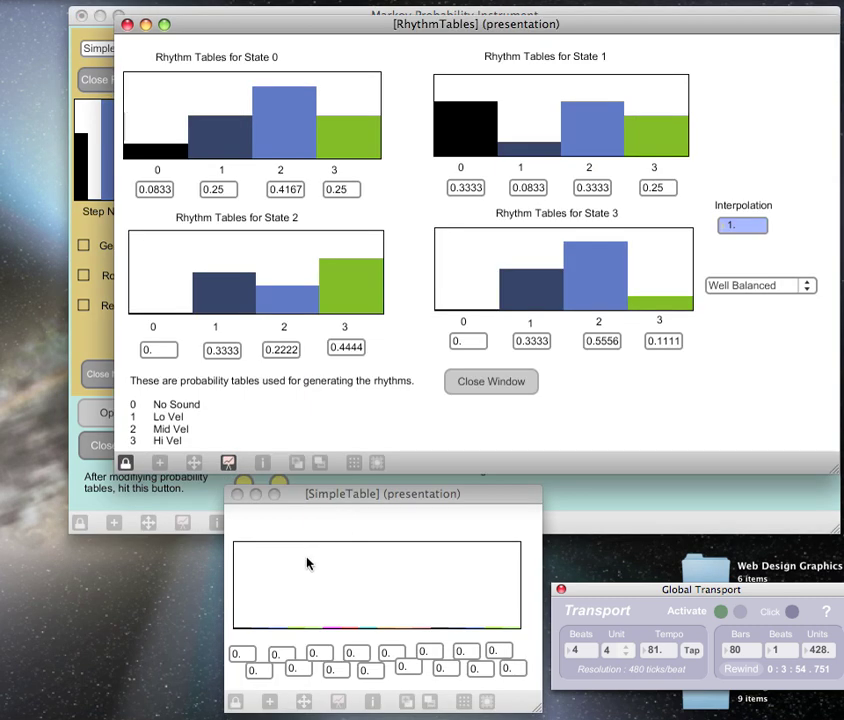
pyautogui.click(508, 381)
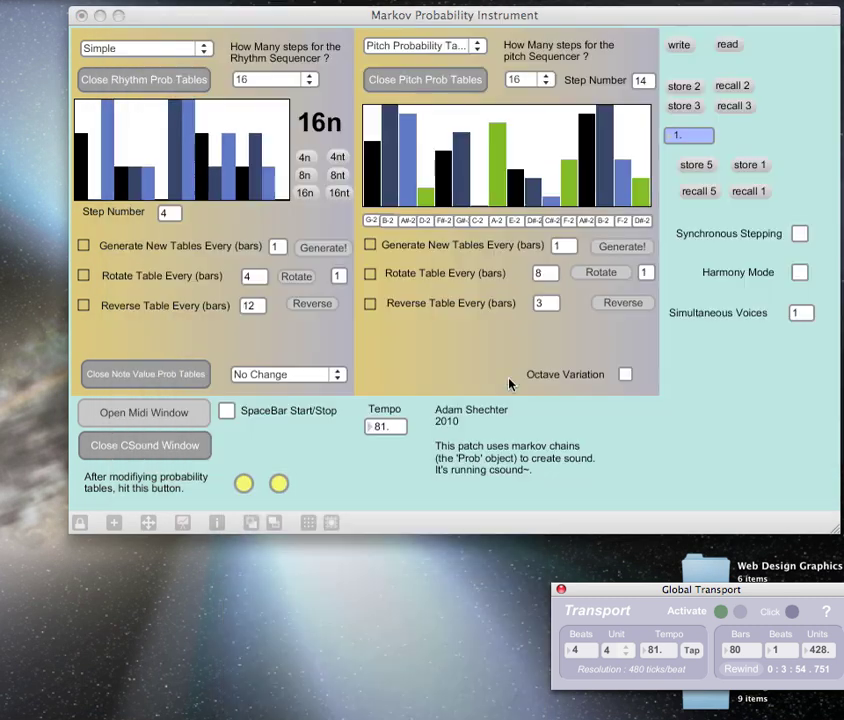
pyautogui.click(314, 255)
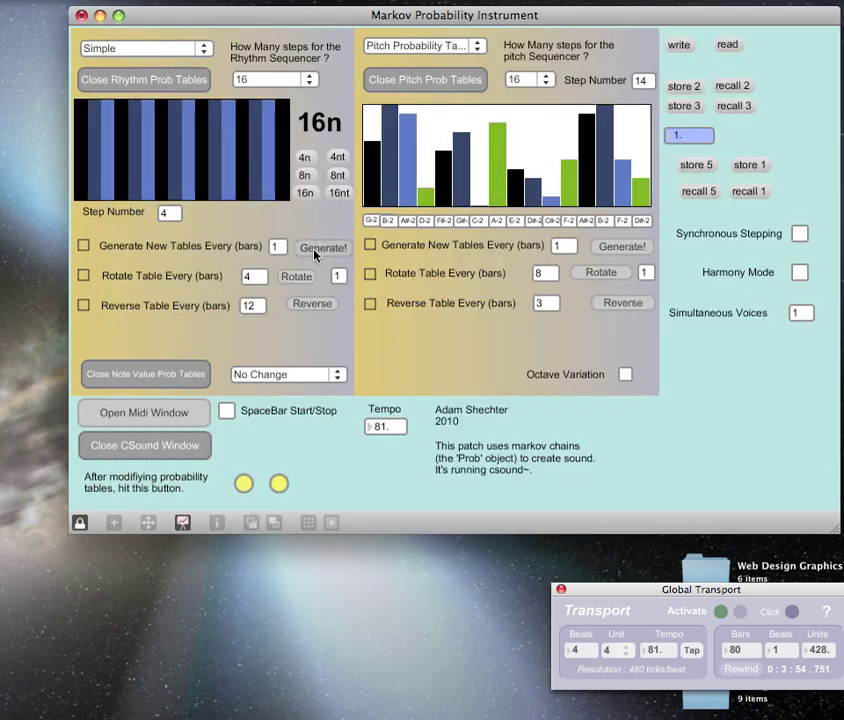
# Reopen the table windows and drag the first three SimpleTable bars lower.
pyautogui.click(147, 80)
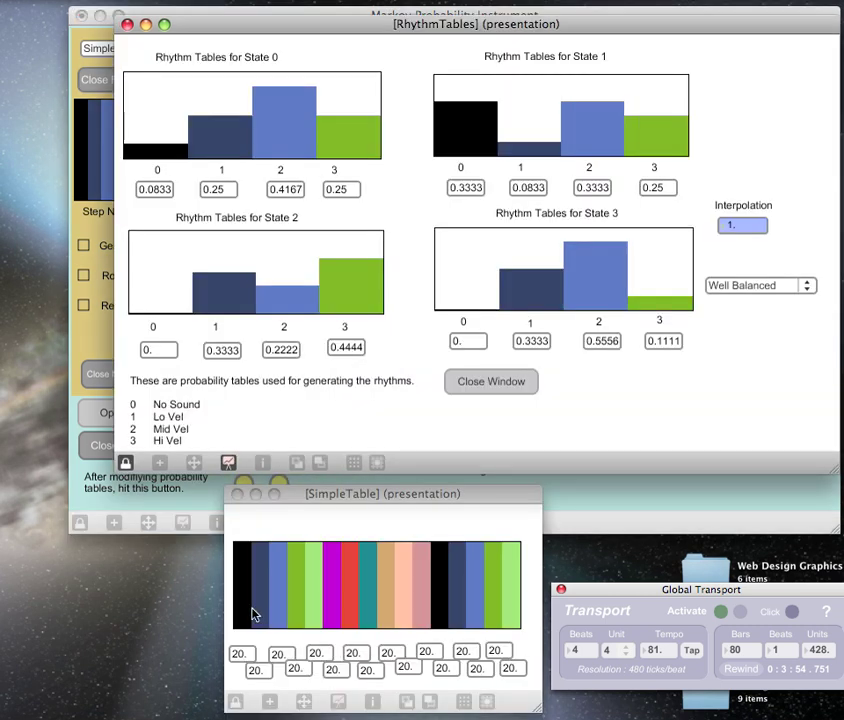
pyautogui.moveTo(242, 562)
pyautogui.mouseDown()
pyautogui.moveTo(275, 592)
pyautogui.moveTo(317, 560)
pyautogui.moveTo(346, 598)
pyautogui.moveTo(370, 605)
pyautogui.moveTo(421, 556)
pyautogui.moveTo(446, 570)
pyautogui.moveTo(447, 612)
pyautogui.moveTo(464, 589)
pyautogui.moveTo(476, 588)
pyautogui.moveTo(477, 569)
pyautogui.moveTo(512, 581)
pyautogui.mouseUp()
# Close the table windows and generate seven new rhythm patterns in a row.
pyautogui.click(486, 380)
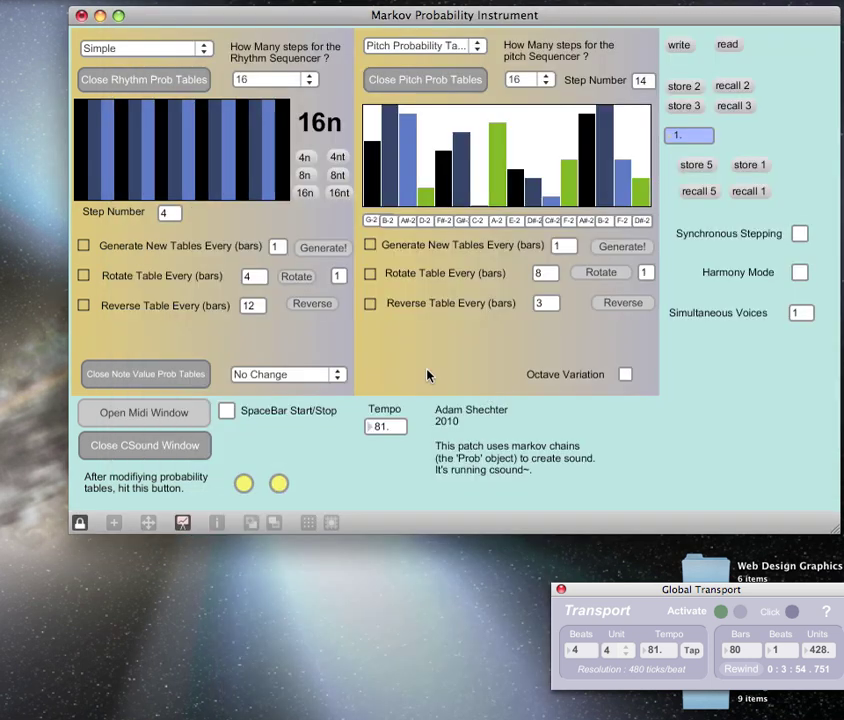
pyautogui.click(315, 252)
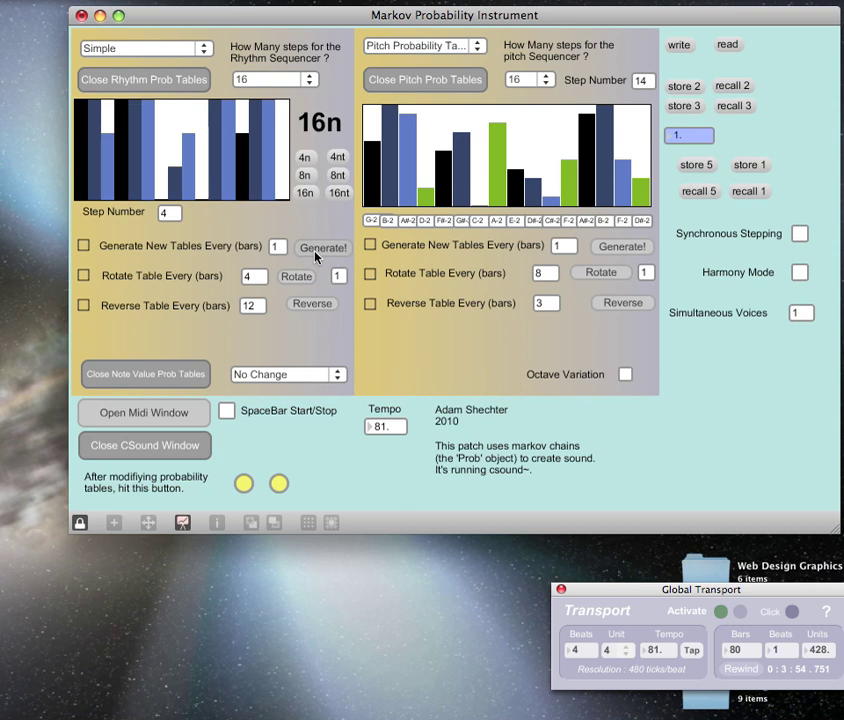
pyautogui.click(315, 252)
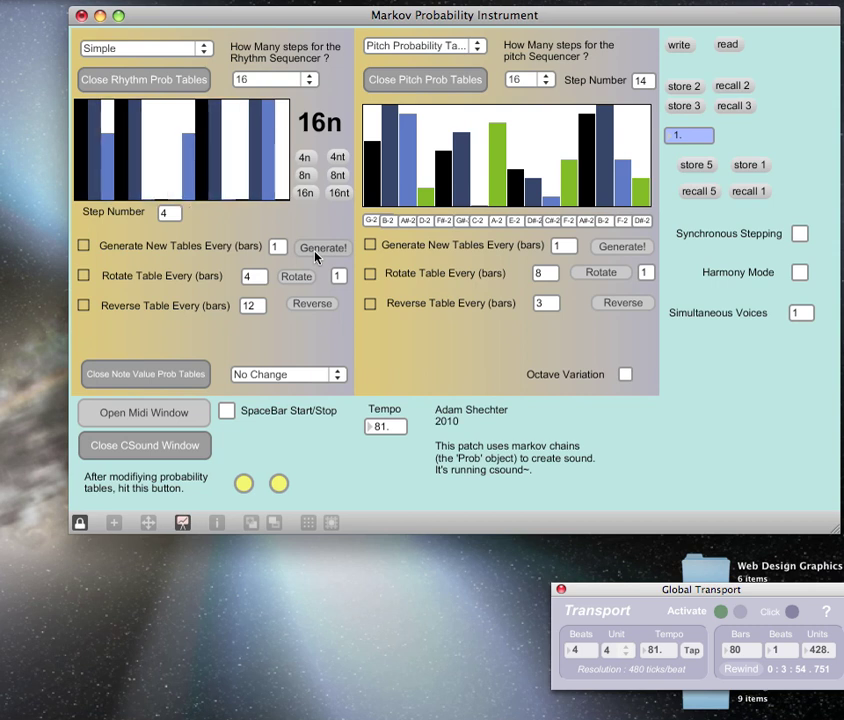
pyautogui.click(315, 252)
pyautogui.click(315, 252)
pyautogui.click(315, 253)
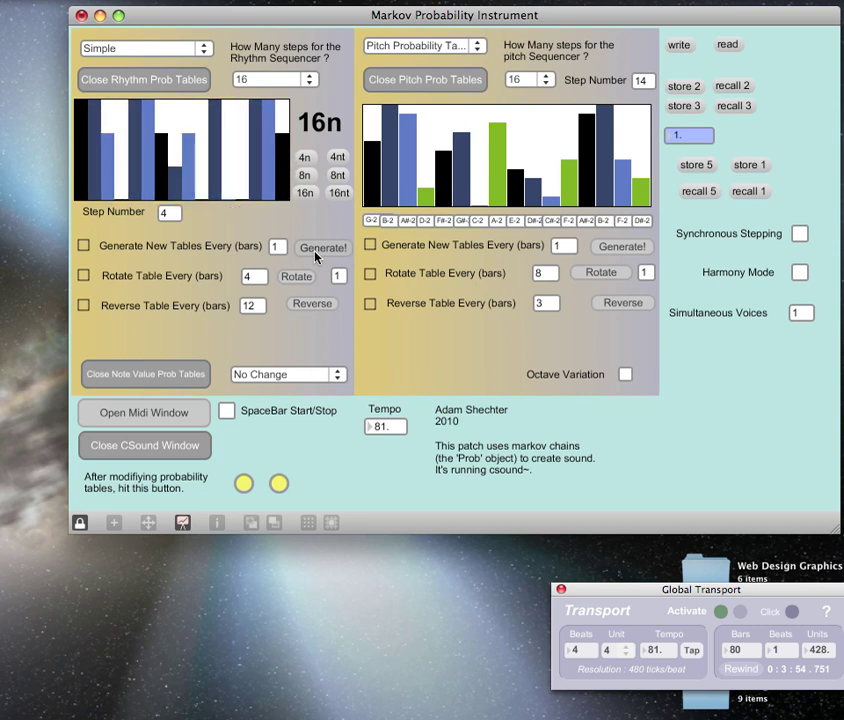
pyautogui.click(315, 253)
pyautogui.click(315, 255)
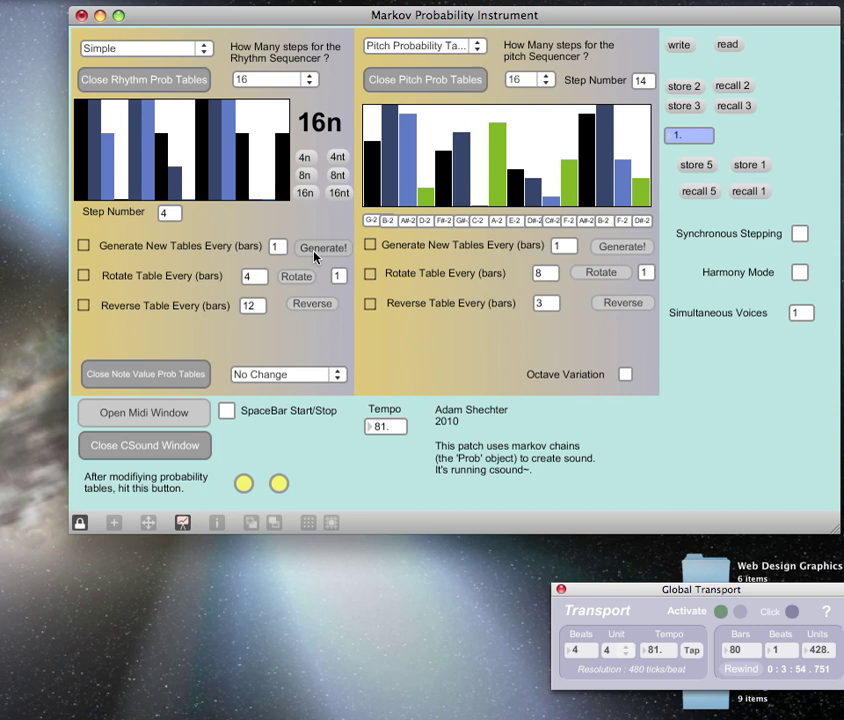
# Rotate the rhythm table four steps and the pitch table five steps, then reverse the rhythm table.
pyautogui.click(296, 279)
pyautogui.click(296, 279)
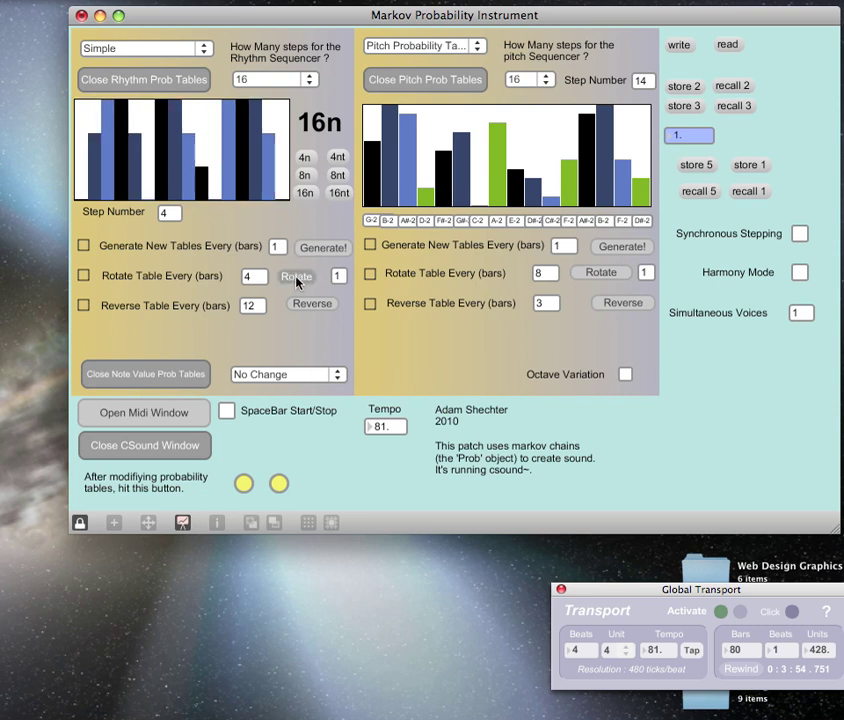
pyautogui.click(296, 279)
pyautogui.click(296, 279)
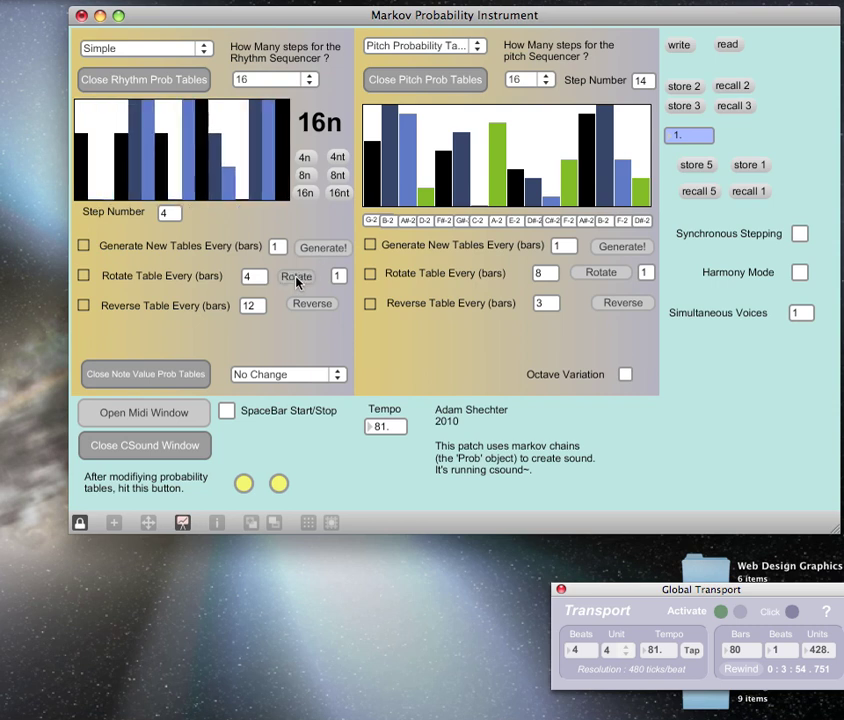
pyautogui.click(603, 272)
pyautogui.click(603, 272)
pyautogui.click(603, 272)
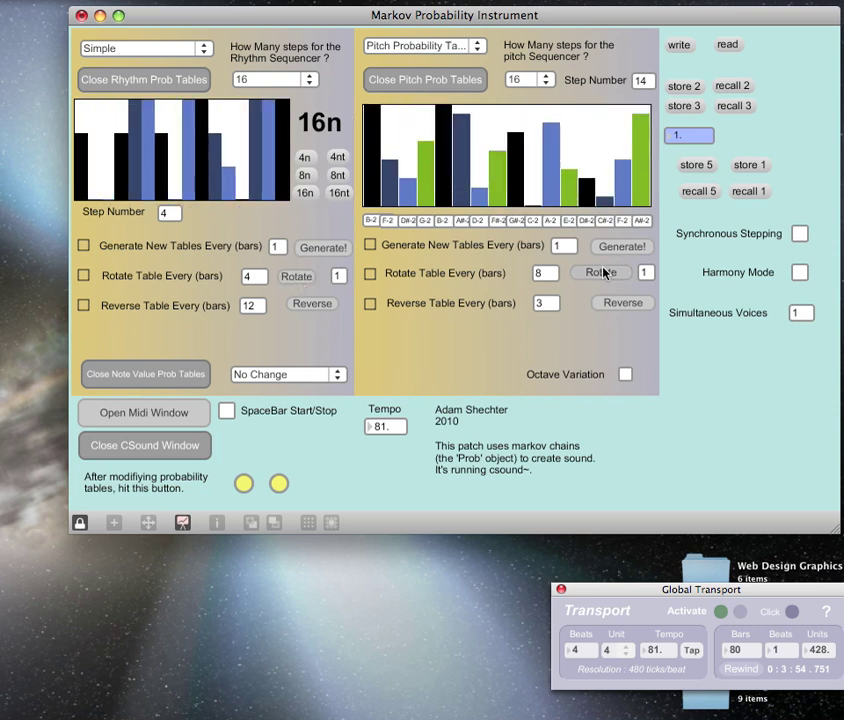
pyautogui.click(603, 272)
pyautogui.click(603, 272)
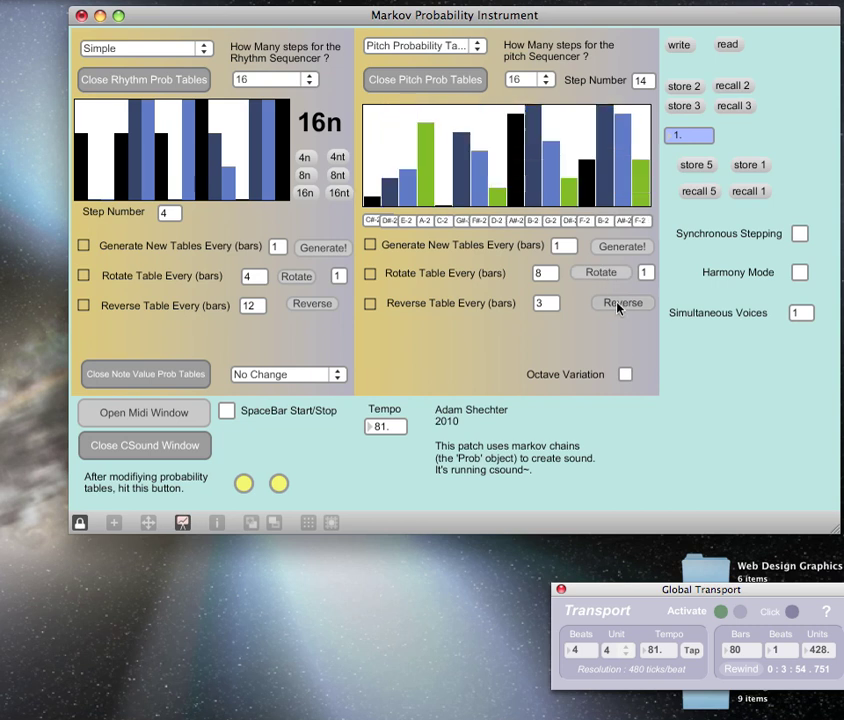
pyautogui.click(314, 305)
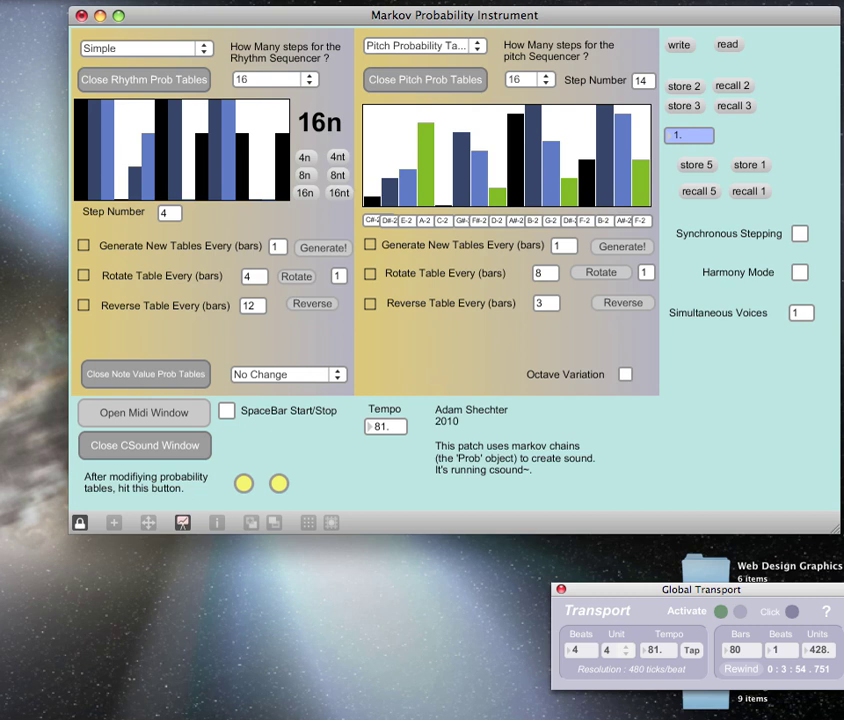
pyautogui.press('super+Tab')
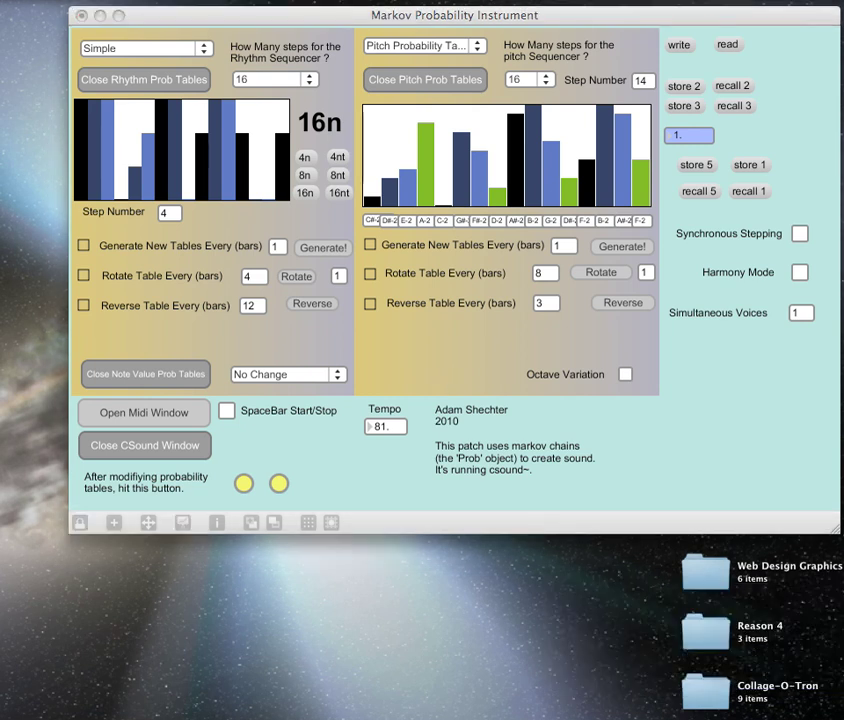